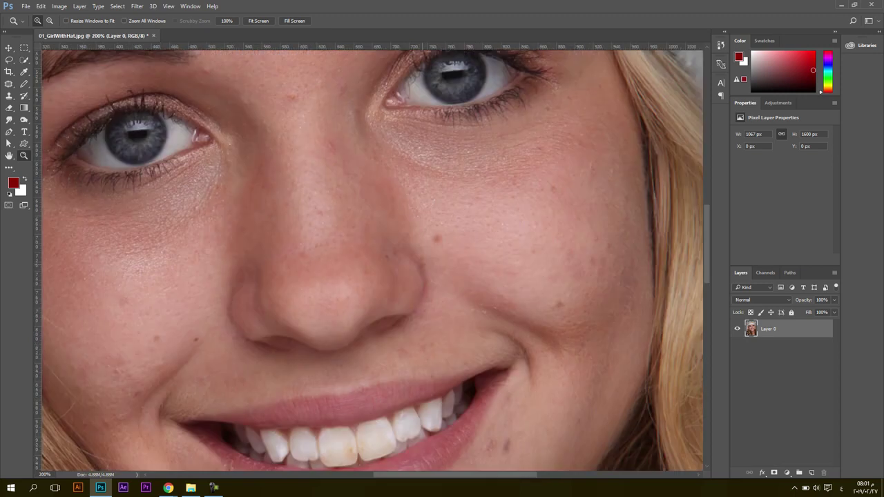
# Step: Examine the skin blemishes and teeth across the portrait's face up close, and return to the full photo
pyautogui.moveTo(459, 419); pyautogui.dragTo(443, 153)
pyautogui.moveTo(482, 190); pyautogui.dragTo(347, 307)
pyautogui.moveTo(342, 115); pyautogui.dragTo(550, 208)
pyautogui.moveTo(297, 145); pyautogui.dragTo(276, 329)
pyautogui.moveTo(247, 214); pyautogui.dragTo(364, 70)
pyautogui.moveTo(370, 465); pyautogui.dragTo(275, 448)
pyautogui.moveTo(485, 97); pyautogui.dragTo(366, 445)
pyautogui.moveTo(235, 237); pyautogui.dragTo(424, 304)
pyautogui.hotkey('ctrl', '0')
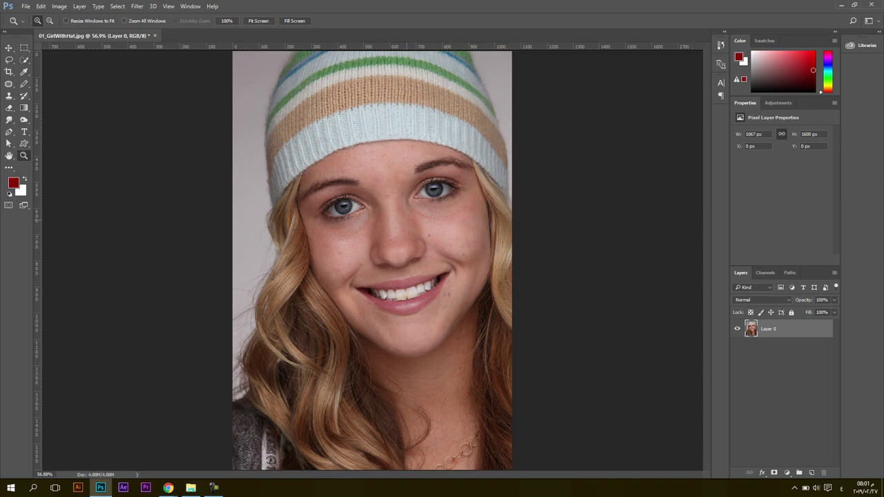
# Step: Patch the dark spots beside the mouth corner with clean cheek skin using the Patch tool
pyautogui.click(389, 247)
pyautogui.click(390, 247)
pyautogui.rightClick(8, 84)
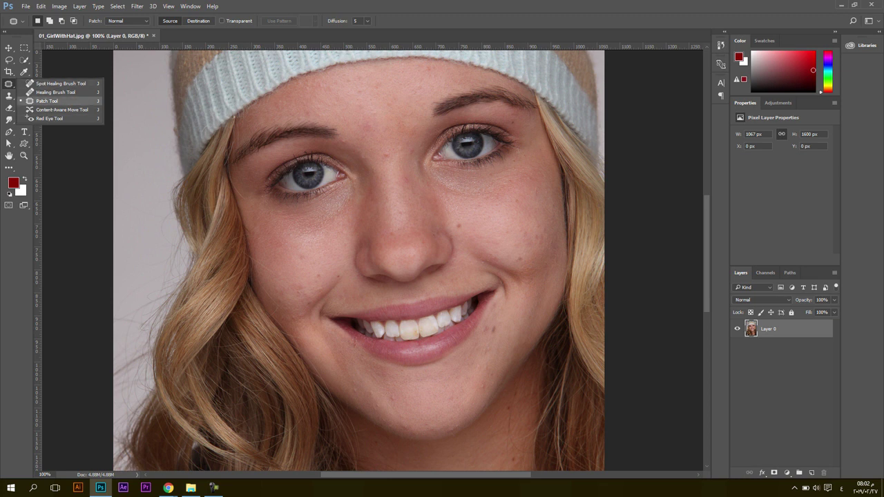
pyautogui.click(47, 101)
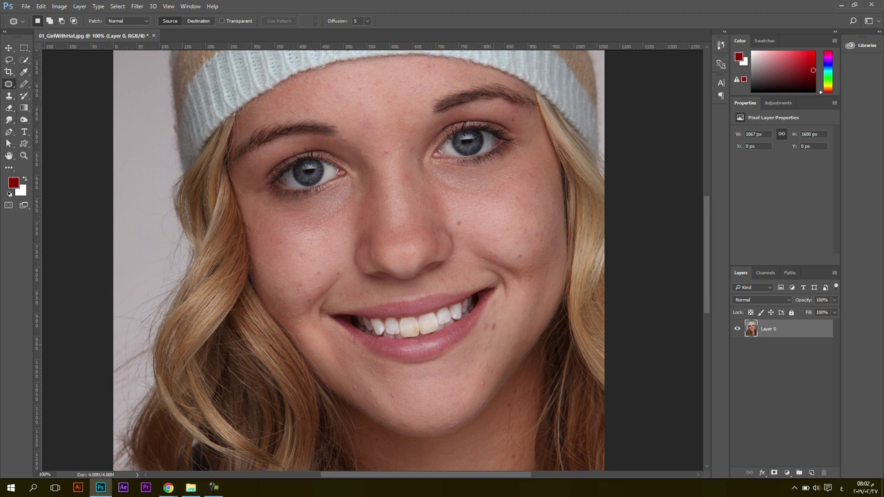
pyautogui.moveTo(494, 352); pyautogui.dragTo(510, 295)
pyautogui.press('z')
pyautogui.click(515, 276)
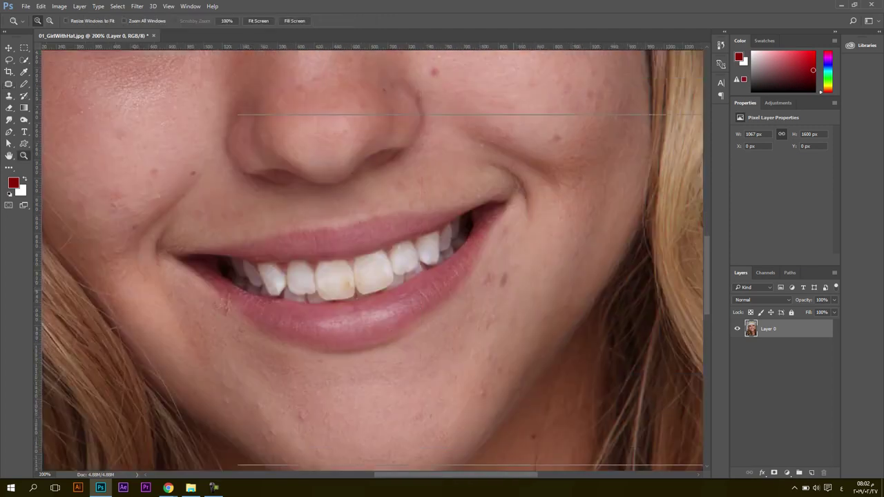
pyautogui.click(509, 291)
pyautogui.moveTo(503, 301); pyautogui.dragTo(390, 270)
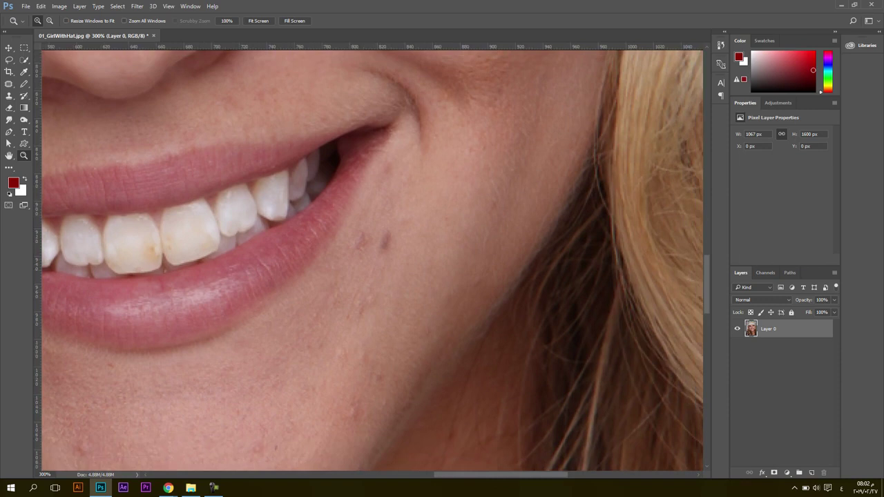
pyautogui.click(9, 84)
pyautogui.rightClick(9, 84)
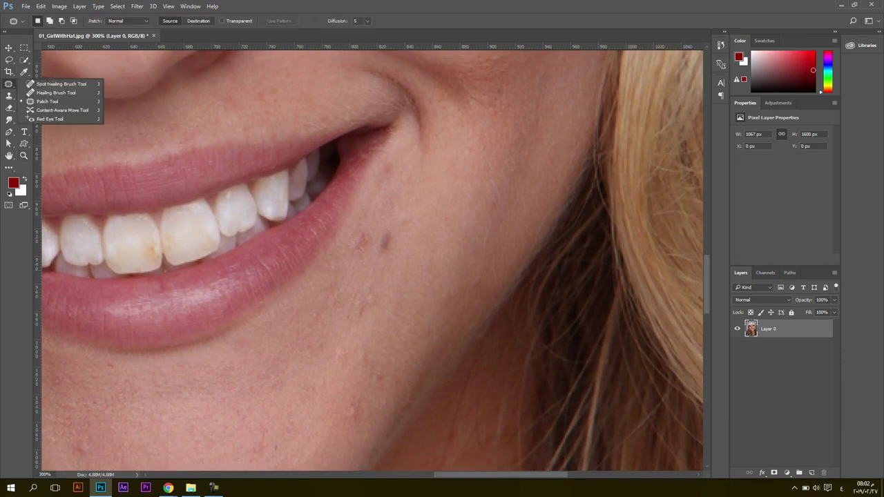
pyautogui.click(47, 102)
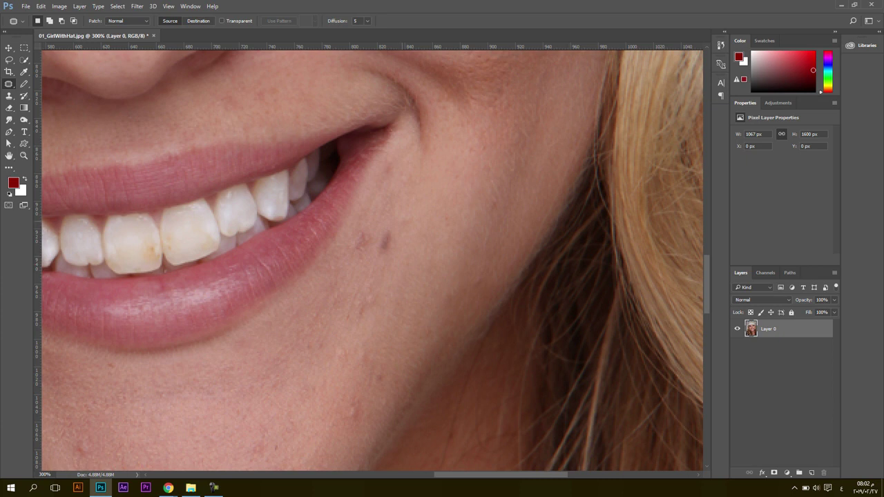
pyautogui.moveTo(395, 221)
pyautogui.mouseDown()
pyautogui.moveTo(356, 225)
pyautogui.moveTo(357, 265)
pyautogui.moveTo(385, 270)
pyautogui.moveTo(399, 262)
pyautogui.moveTo(398, 224)
pyautogui.mouseUp()
pyautogui.moveTo(374, 245); pyautogui.dragTo(453, 199)
pyautogui.hotkey('ctrl', 'd')
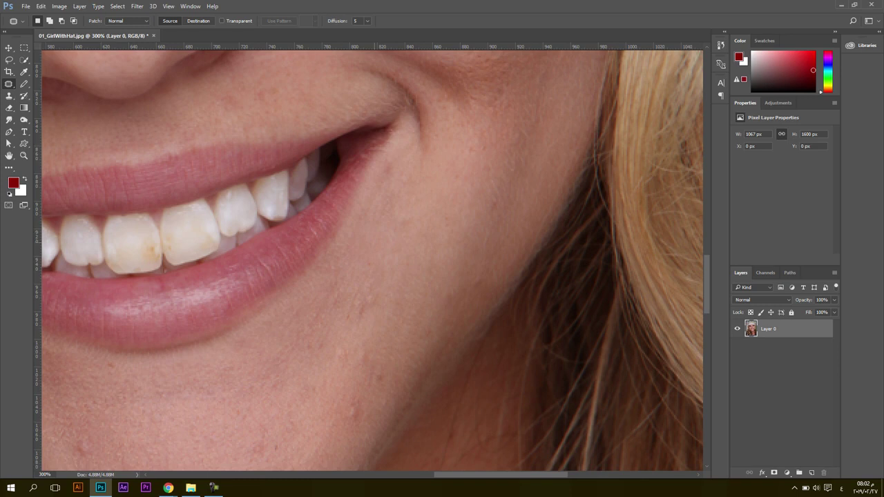
# Step: Patch the mole on the cheek beside the nose with the smooth skin next to it
pyautogui.moveTo(308, 297); pyautogui.dragTo(520, 206)
pyautogui.moveTo(147, 189); pyautogui.dragTo(232, 217)
pyautogui.scroll(10, 372, 260)
pyautogui.hscroll(5, 373, 261)
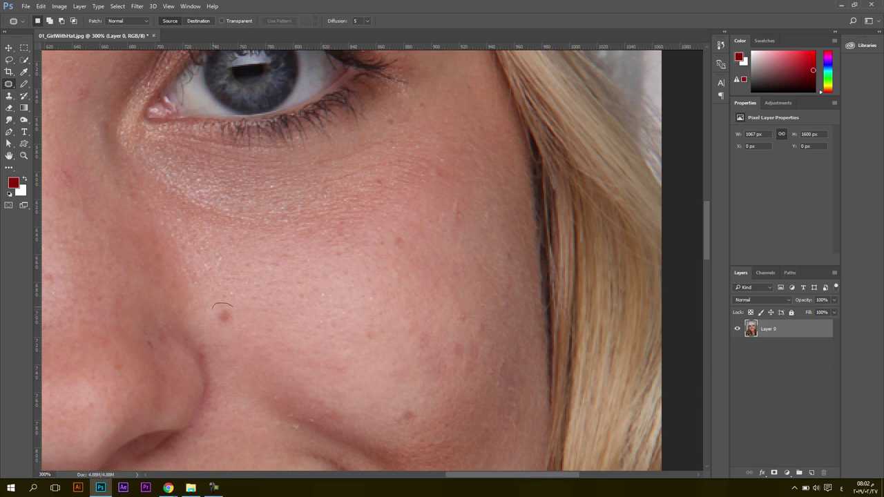
pyautogui.moveTo(211, 324)
pyautogui.mouseDown()
pyautogui.moveTo(248, 326)
pyautogui.moveTo(234, 307)
pyautogui.moveTo(295, 287)
pyautogui.mouseUp()
pyautogui.hotkey('ctrl', 'd')
pyautogui.scroll(-5, 348, 261)
pyautogui.hscroll(1, 348, 261)
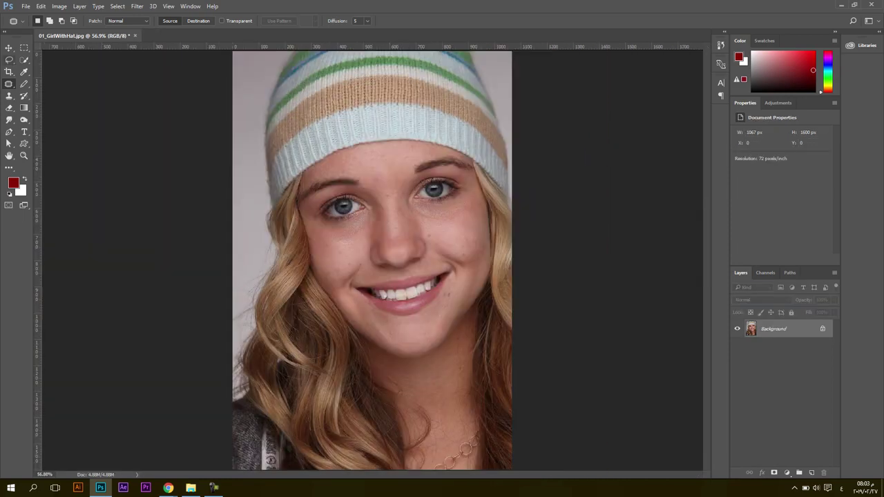
# Step: Remove the dark spots beside the mouth corner with the Spot Healing Brush in Content-Aware mode
pyautogui.click(9, 72)
pyautogui.click(9, 84)
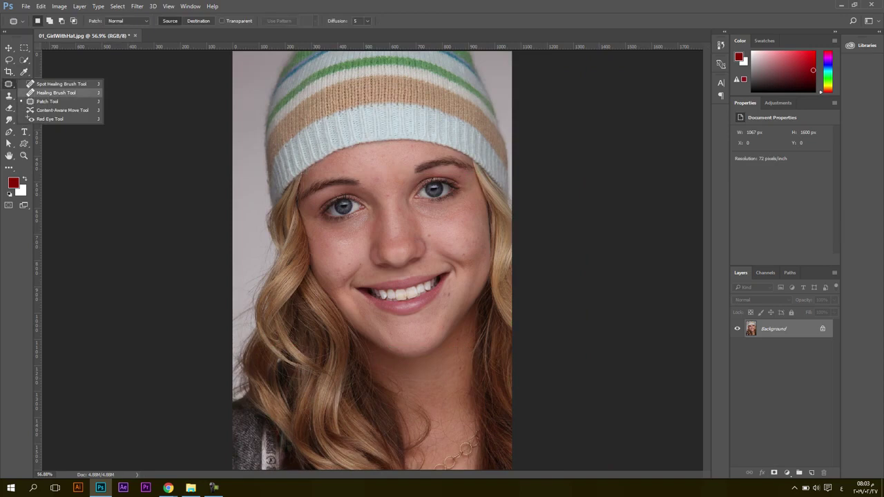
pyautogui.click(59, 84)
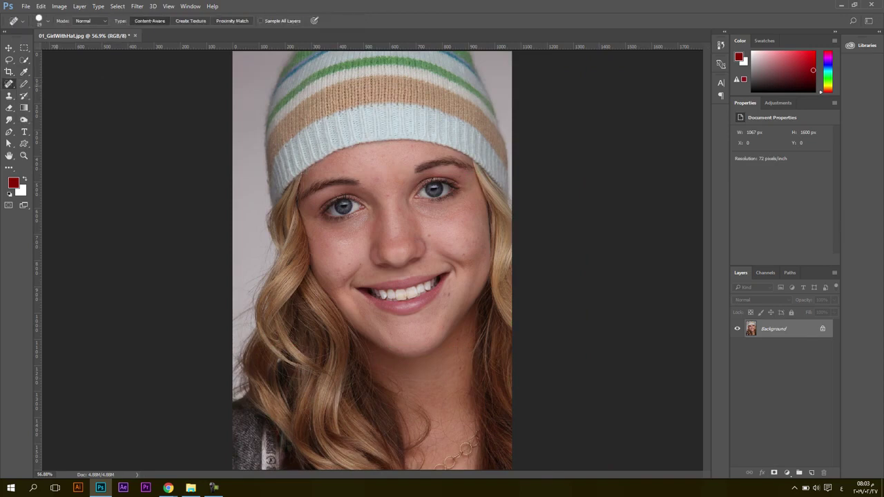
pyautogui.press('z')
pyautogui.click(435, 212)
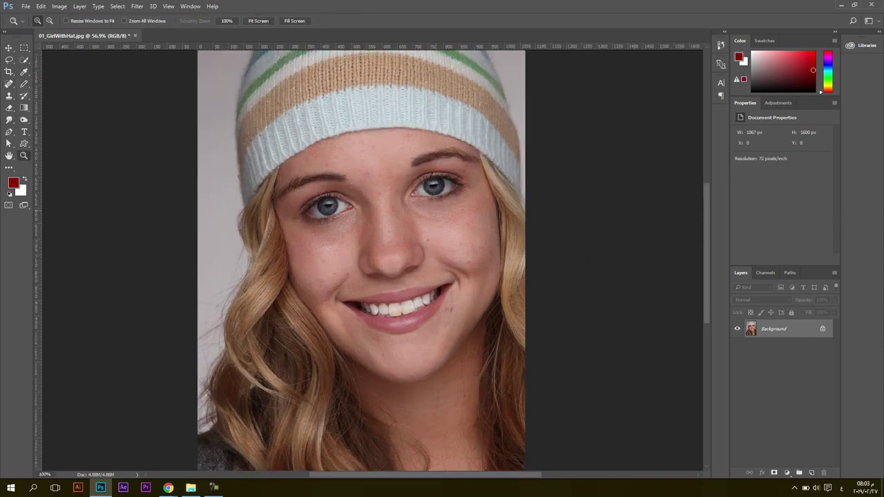
pyautogui.click(434, 212)
pyautogui.click(434, 245)
pyautogui.moveTo(201, 83); pyautogui.dragTo(656, 408)
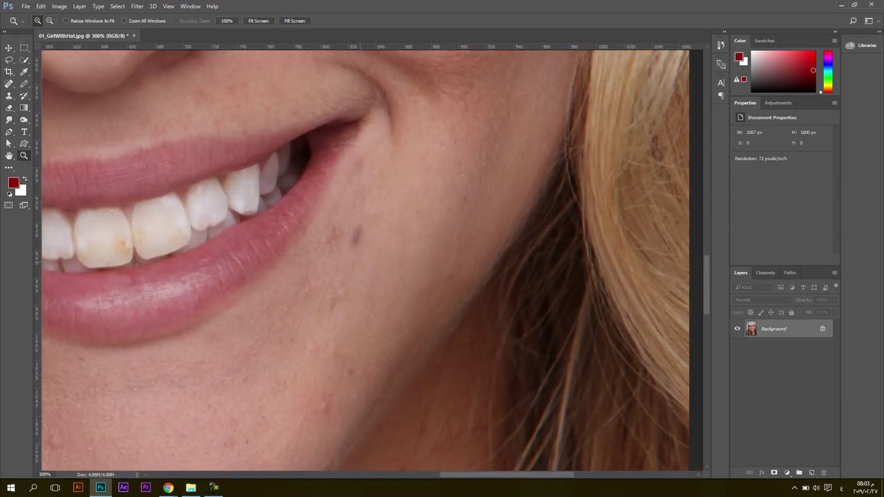
pyautogui.press('j')
pyautogui.moveTo(349, 270)
pyautogui.mouseDown()
pyautogui.moveTo(356, 224)
pyautogui.moveTo(335, 231)
pyautogui.moveTo(366, 252)
pyautogui.moveTo(371, 235)
pyautogui.moveTo(377, 244)
pyautogui.moveTo(329, 256)
pyautogui.moveTo(366, 270)
pyautogui.moveTo(381, 241)
pyautogui.mouseUp()
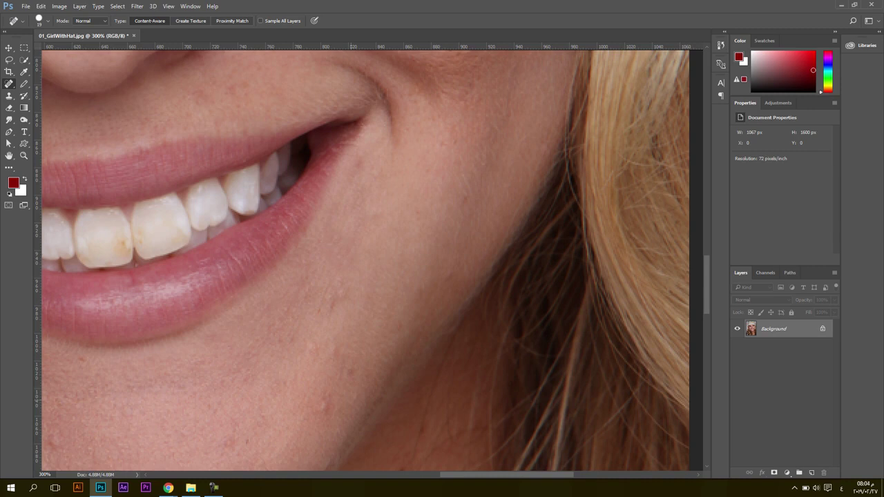
# Step: Heal the small spots and the mole on the other cheek with the Spot Healing Brush
pyautogui.moveTo(277, 207); pyautogui.dragTo(447, 400)
pyautogui.moveTo(192, 230); pyautogui.dragTo(481, 206)
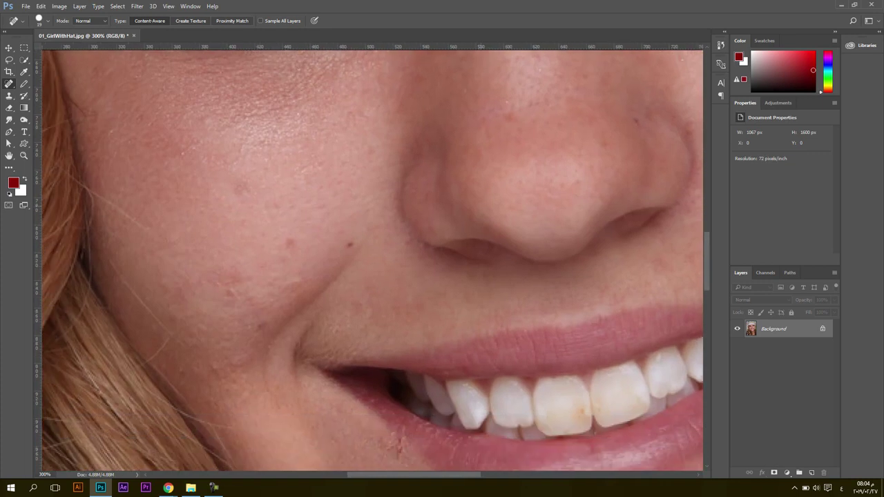
pyautogui.moveTo(225, 279)
pyautogui.mouseDown()
pyautogui.moveTo(239, 276)
pyautogui.moveTo(213, 273)
pyautogui.moveTo(260, 293)
pyautogui.mouseUp()
pyautogui.moveTo(316, 246); pyautogui.dragTo(289, 243)
pyautogui.moveTo(248, 192)
pyautogui.mouseDown()
pyautogui.moveTo(240, 203)
pyautogui.moveTo(249, 184)
pyautogui.mouseUp()
pyautogui.click(351, 244)
# Step: Try the Healing Brush with a sampled source on the red spot between the eyes
pyautogui.press('z')
pyautogui.hotkey('ctrl', '0')
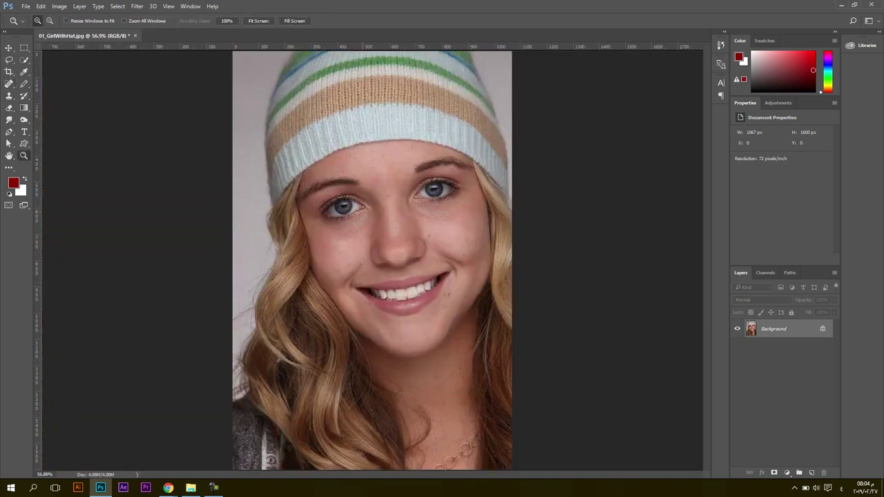
pyautogui.click(399, 200)
pyautogui.click(399, 200)
pyautogui.click(399, 200)
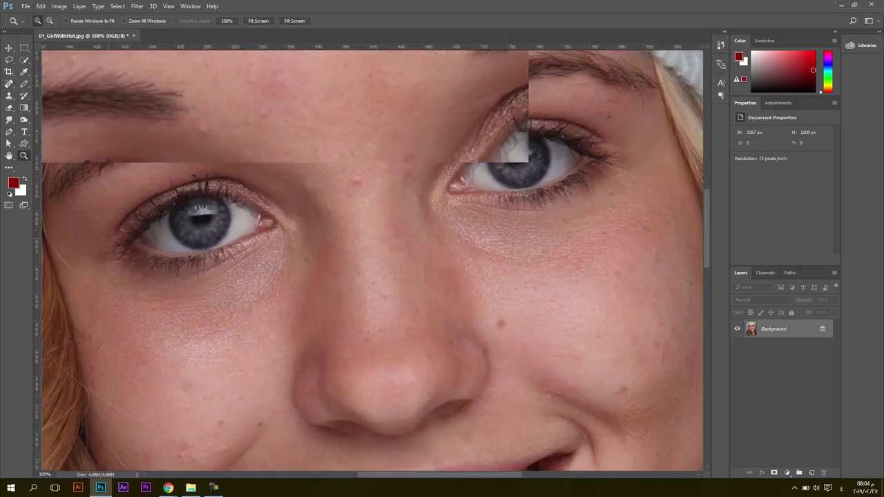
pyautogui.moveTo(399, 201); pyautogui.dragTo(399, 201)
pyautogui.press('j')
pyautogui.rightClick(9, 84)
pyautogui.click(56, 93)
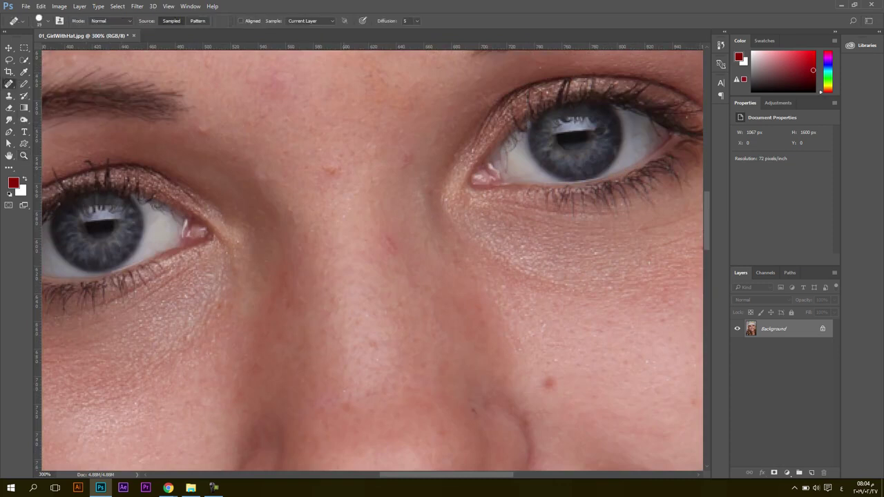
pyautogui.click(337, 175)
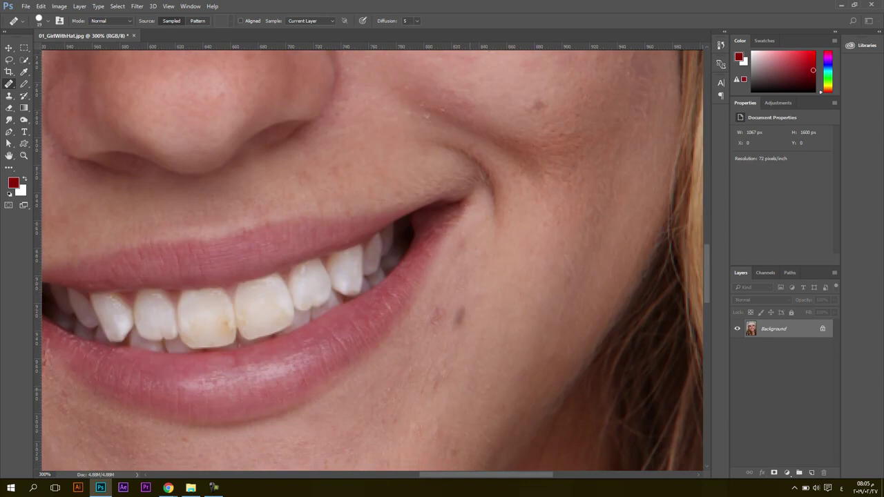
pyautogui.moveTo(460, 273); pyautogui.dragTo(378, 222)
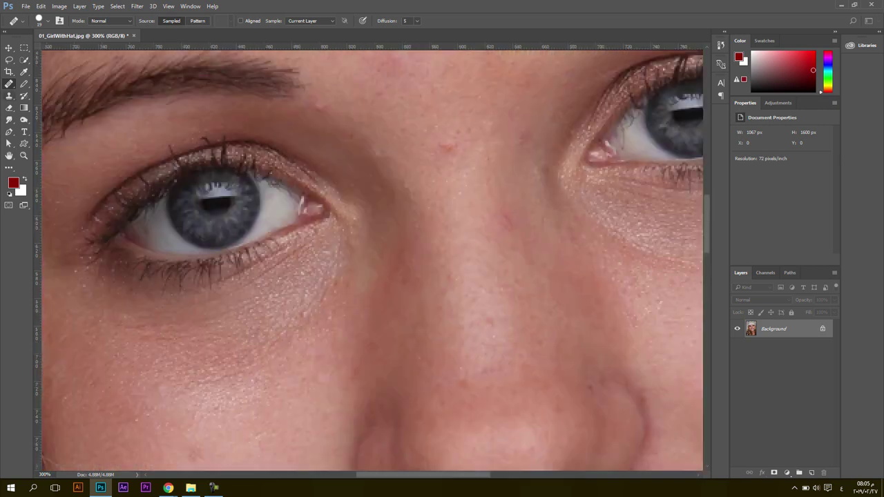
pyautogui.moveTo(338, 174); pyautogui.dragTo(271, 276)
pyautogui.moveTo(213, 268); pyautogui.dragTo(207, 268)
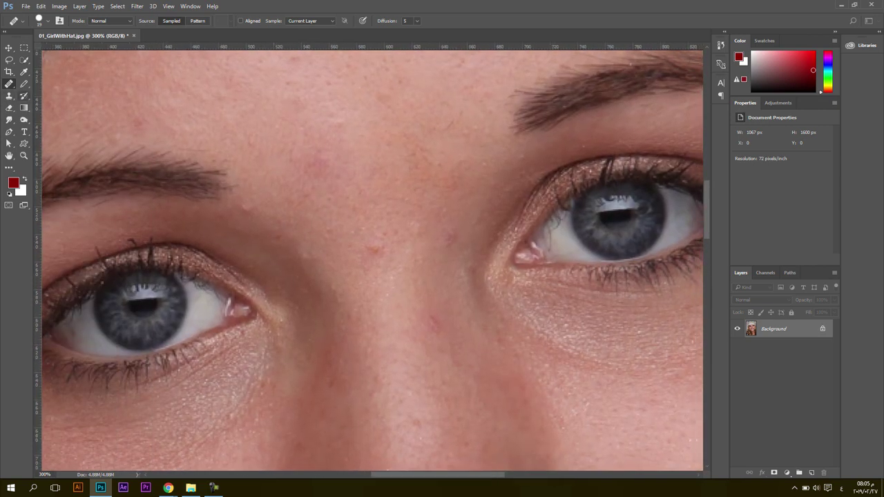
# Step: Extend the inner end of the eyebrow toward the nose bridge with the Clone Stamp tool
pyautogui.click(9, 95)
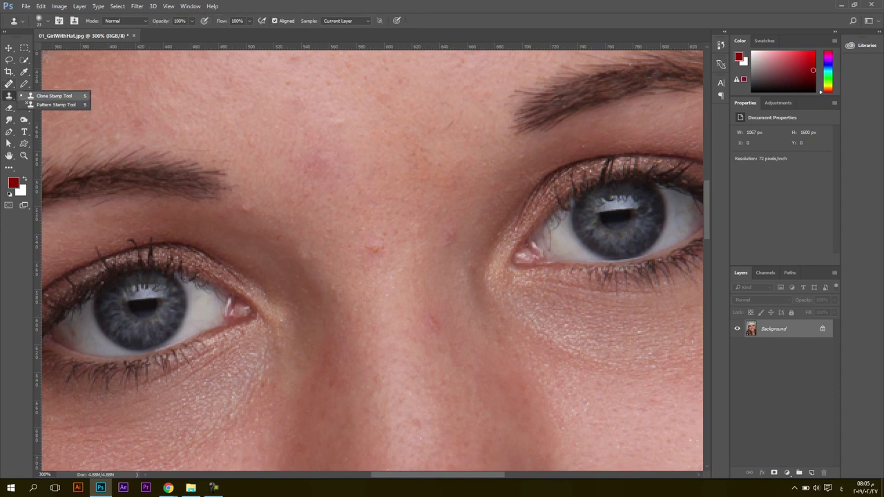
pyautogui.click(54, 96)
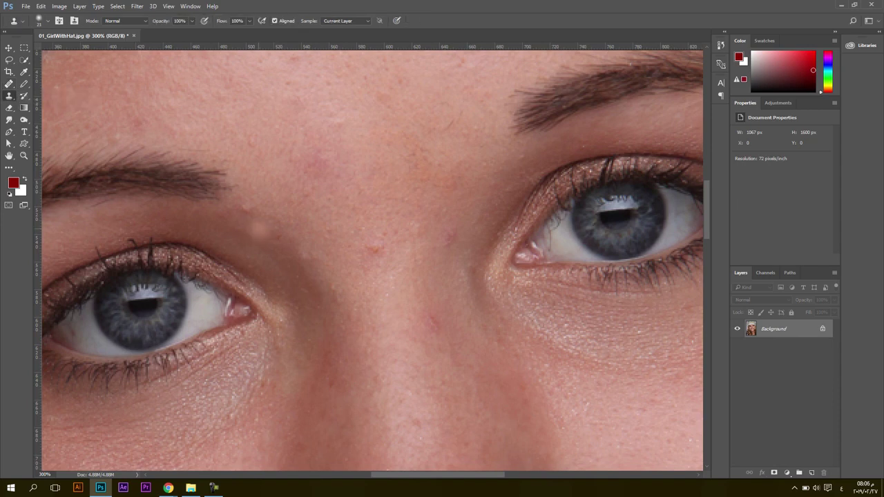
pyautogui.hotkey('ctrl', '1')
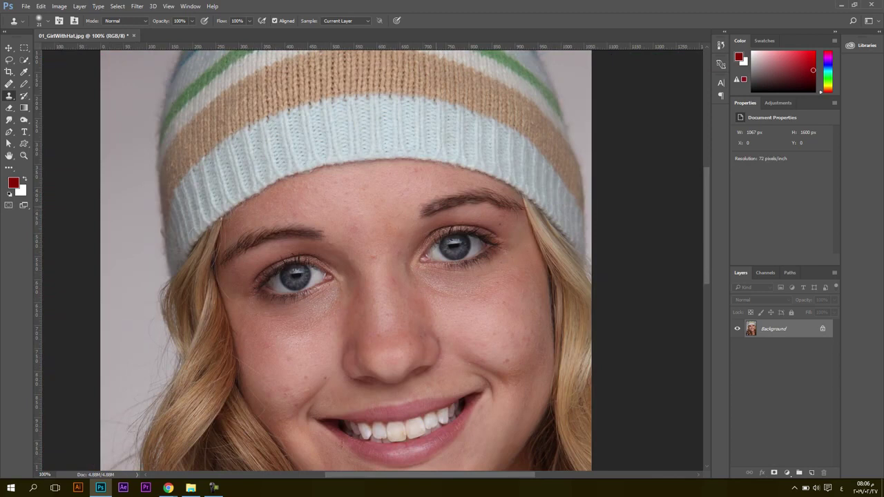
pyautogui.press('z')
pyautogui.moveTo(273, 111); pyautogui.dragTo(553, 363)
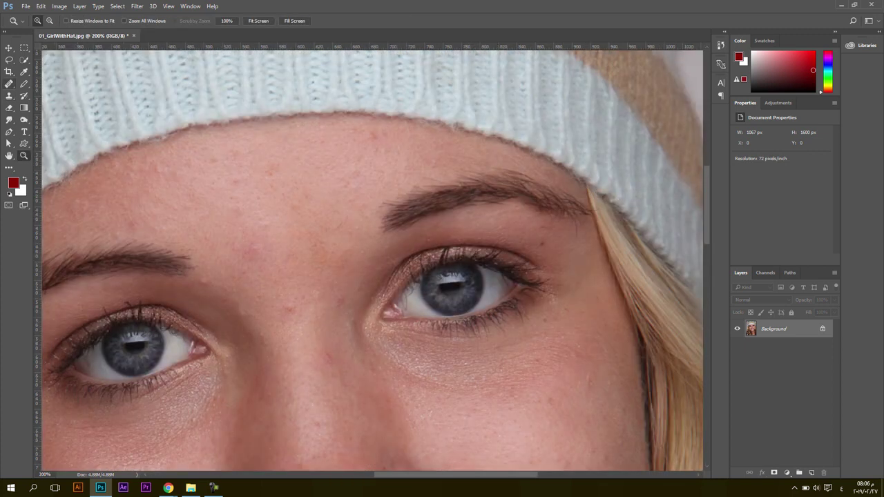
pyautogui.click(9, 84)
pyautogui.click(9, 96)
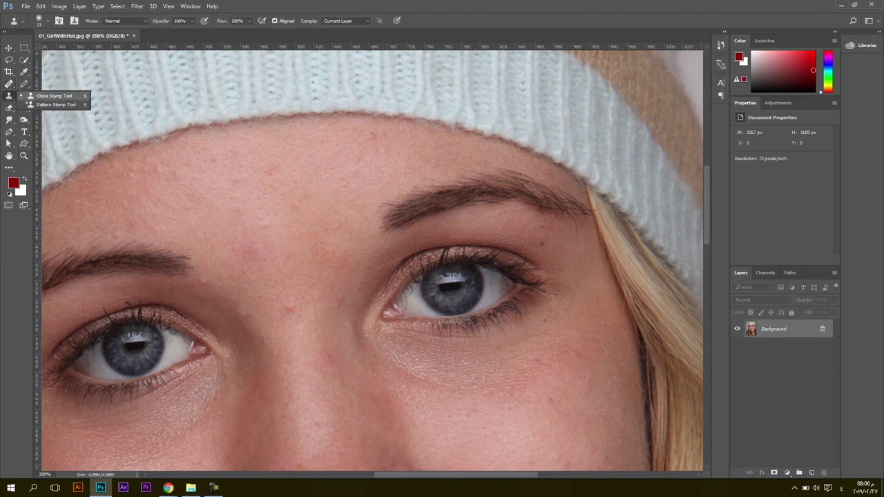
pyautogui.click(54, 95)
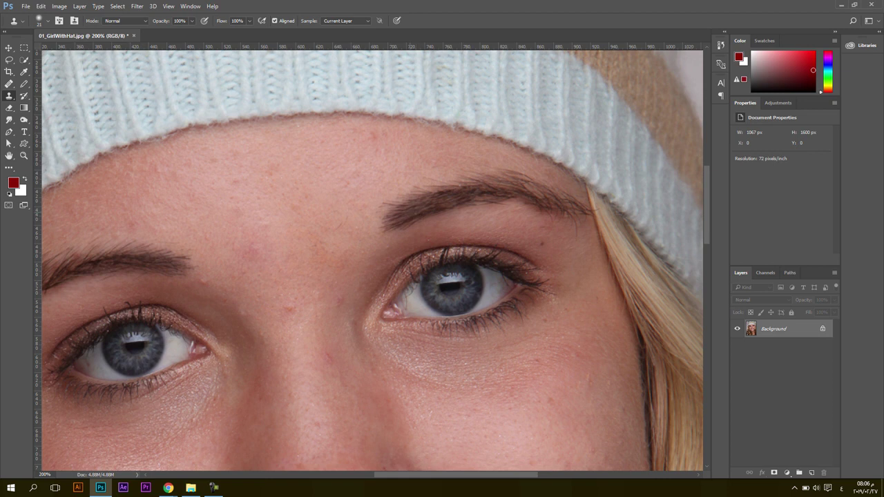
pyautogui.click(375, 225)
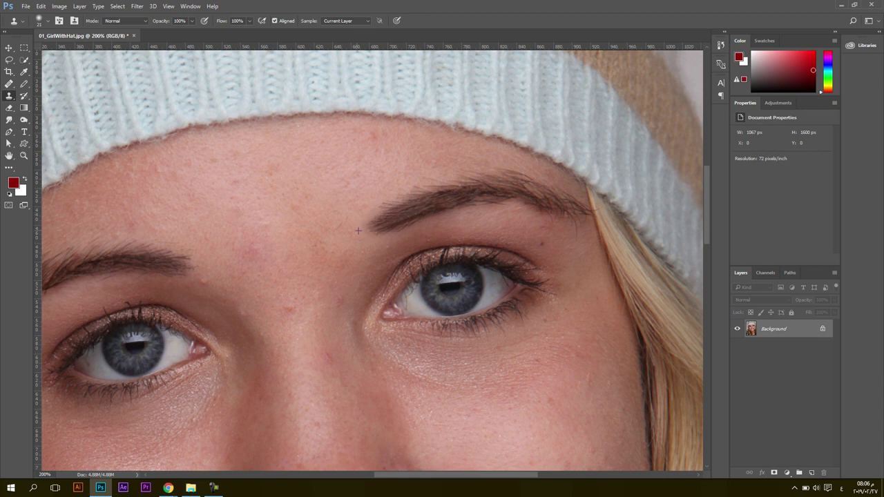
pyautogui.click(372, 223)
pyautogui.click(368, 230)
pyautogui.click(361, 231)
pyautogui.moveTo(377, 233); pyautogui.dragTo(339, 242)
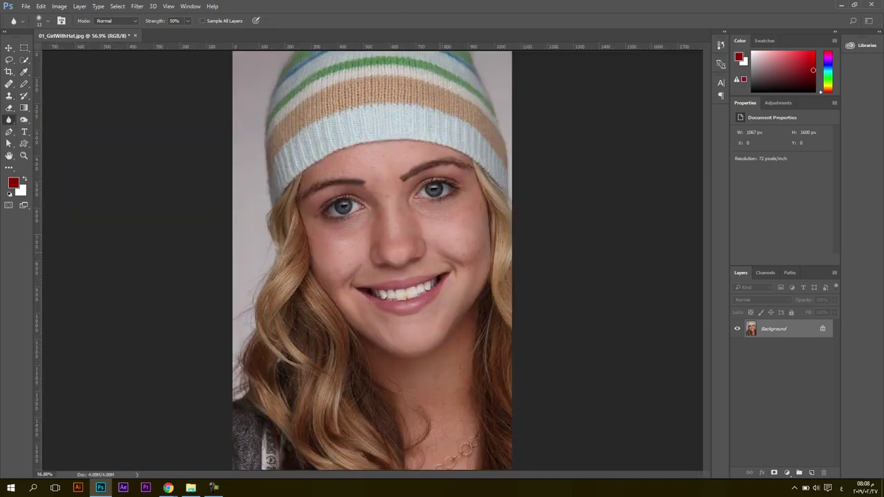
# Step: Blur the whole portrait with a greatly enlarged Blur tool brush at 100% strength
pyautogui.press(']')
pyautogui.press(']')
pyautogui.press(']')
pyautogui.press(']')
pyautogui.press(']')
pyautogui.press(']')
pyautogui.press(']')
pyautogui.press(']')
pyautogui.press(']')
pyautogui.press(']')
pyautogui.press(']')
pyautogui.press(']')
pyautogui.press(']')
pyautogui.press(']')
pyautogui.press(']')
pyautogui.click(187, 21)
pyautogui.moveTo(189, 32); pyautogui.dragTo(208, 32)
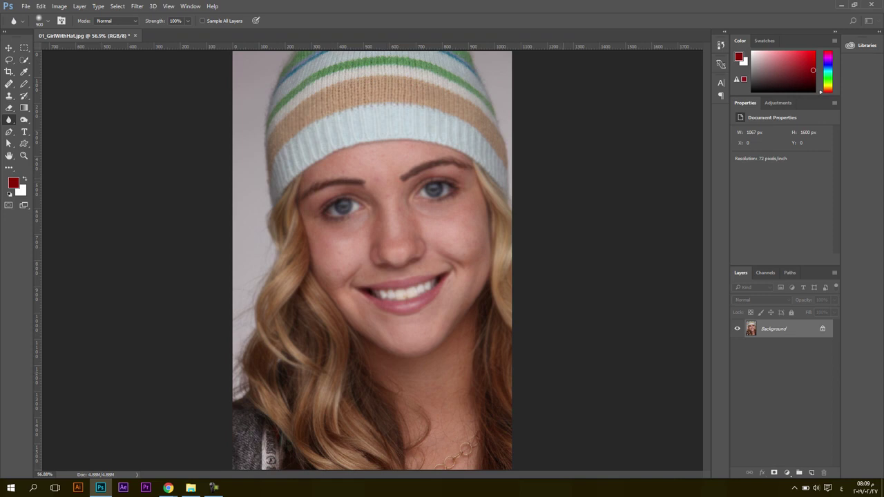
# Step: Unlock the background so it becomes a regular editable layer
pyautogui.click(823, 329)
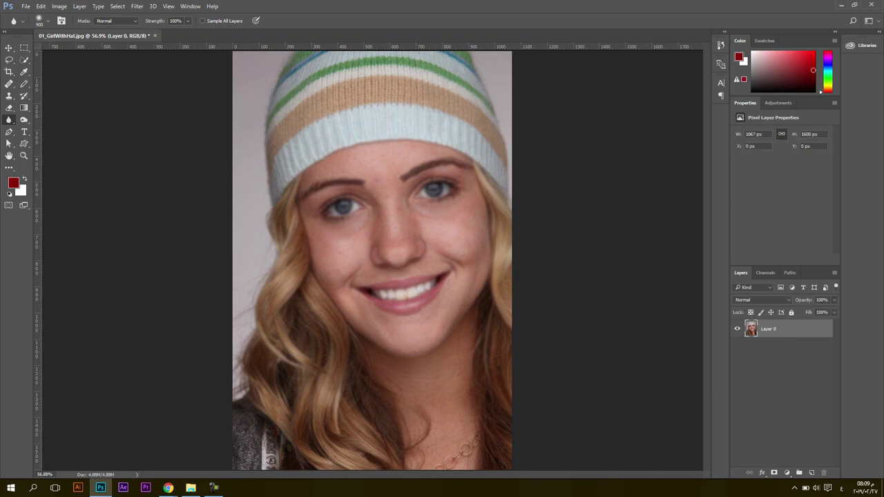
pyautogui.rightClick(787, 329)
pyautogui.click(700, 170)
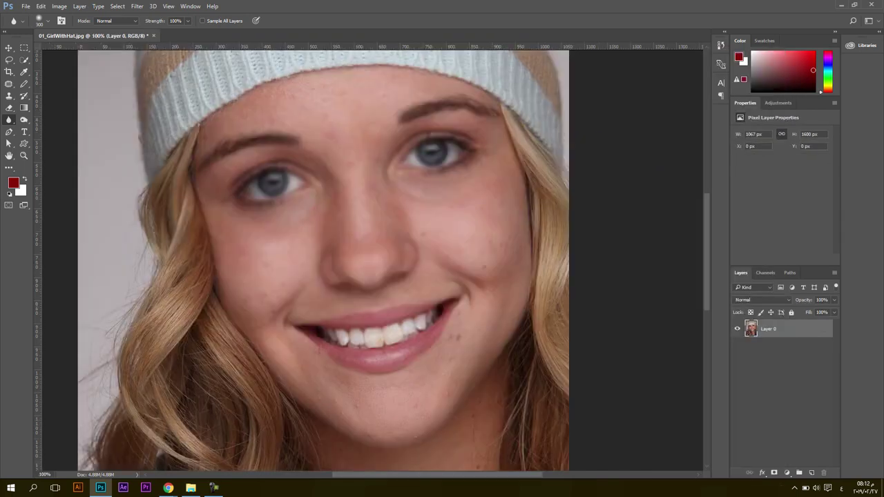
# Step: Sharpen the mouth, chin and hair with an enlarged Sharpen tool brush at 50% strength with Protect Detail on
pyautogui.rightClick(9, 119)
pyautogui.click(50, 128)
pyautogui.press(']')
pyautogui.press(']')
pyautogui.press(']')
pyautogui.press(']')
pyautogui.press(']')
pyautogui.press(']')
pyautogui.press(']')
pyautogui.press(']')
pyautogui.press(']')
# Step: Smear the portrait's eyes, nose and mouth with the Smudge tool at 100% strength
pyautogui.rightClick(9, 119)
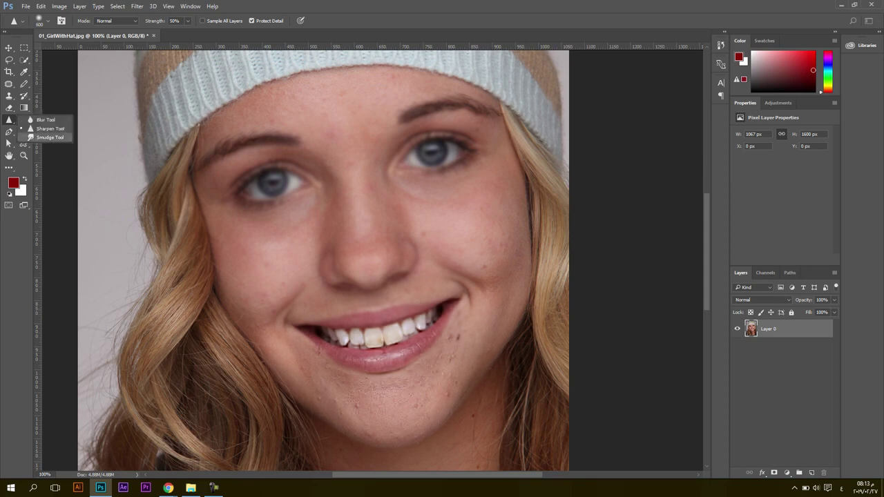
pyautogui.click(50, 136)
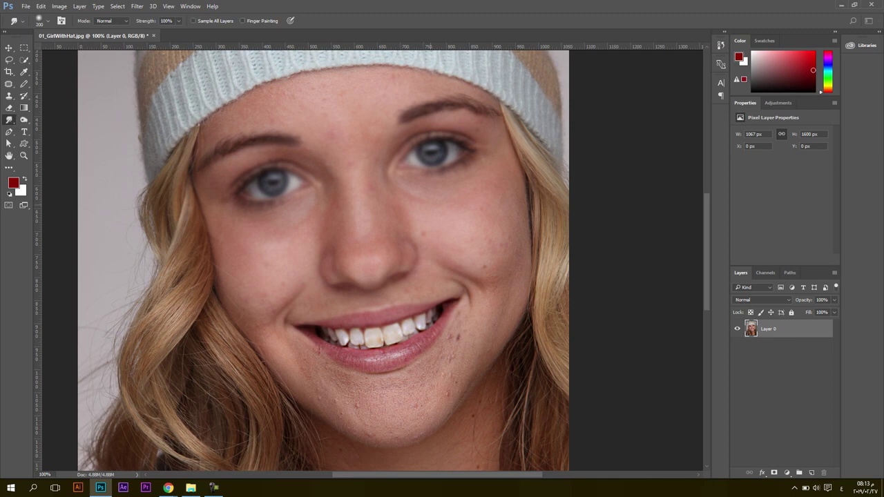
pyautogui.rightClick(9, 119)
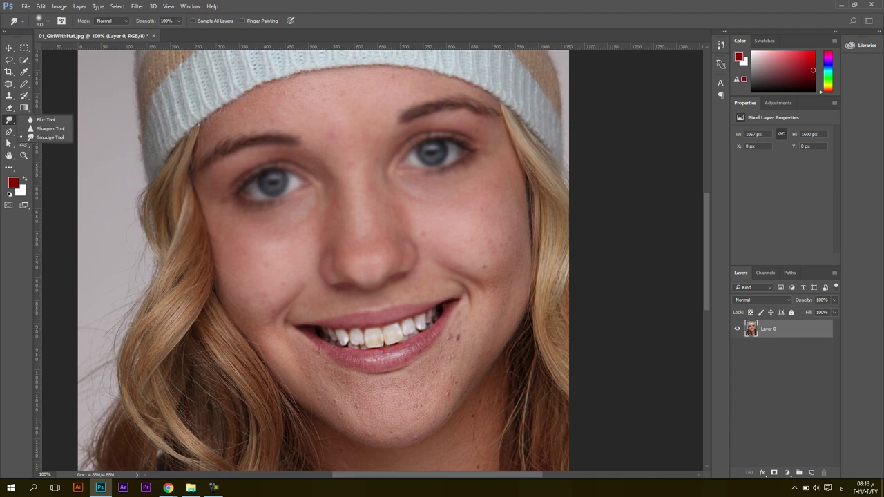
pyautogui.click(50, 137)
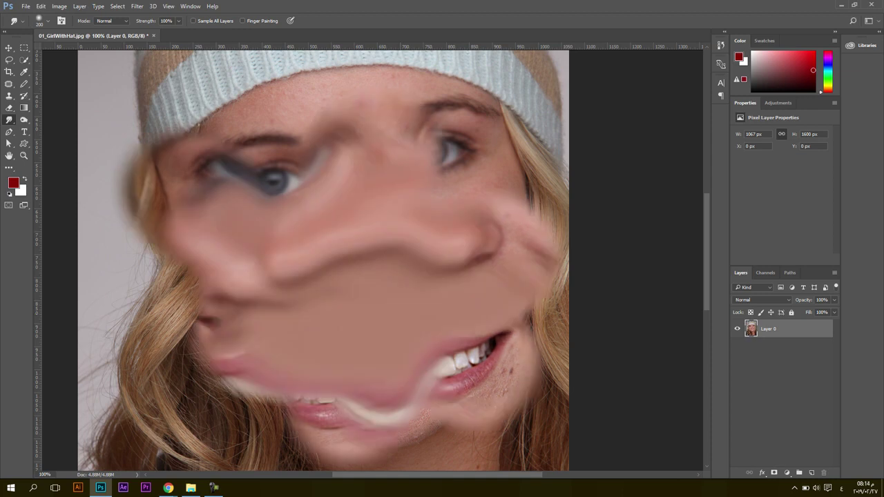
# Step: Set the smudge strength to 48% and smear the hat's lower edge down over the forehead
pyautogui.click(179, 20)
pyautogui.moveTo(178, 32); pyautogui.dragTo(156, 32)
pyautogui.moveTo(283, 69); pyautogui.dragTo(311, 149)
pyautogui.moveTo(252, 80); pyautogui.dragTo(304, 138)
pyautogui.moveTo(383, 69)
pyautogui.mouseDown()
pyautogui.moveTo(373, 117)
pyautogui.moveTo(355, 131)
pyautogui.mouseUp()
pyautogui.moveTo(520, 86); pyautogui.dragTo(510, 157)
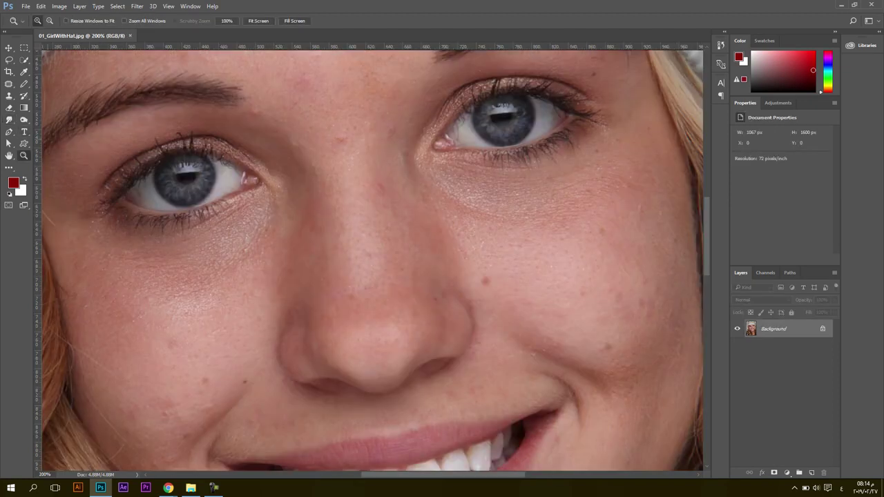
# Step: Lighten the cheek on the picture's right side with the Dodge tool, using Midtones at 50% exposure
pyautogui.click(25, 132)
pyautogui.click(24, 108)
pyautogui.click(24, 120)
pyautogui.click(59, 121)
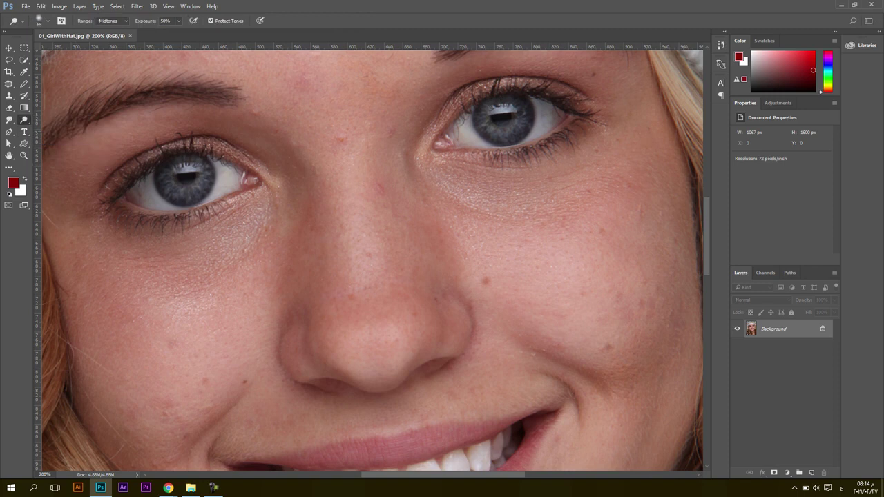
pyautogui.click(25, 119)
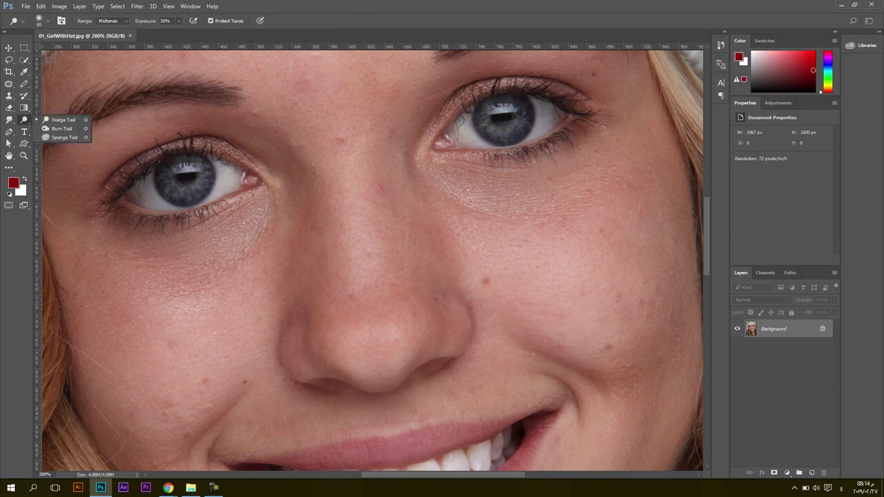
pyautogui.press('Escape')
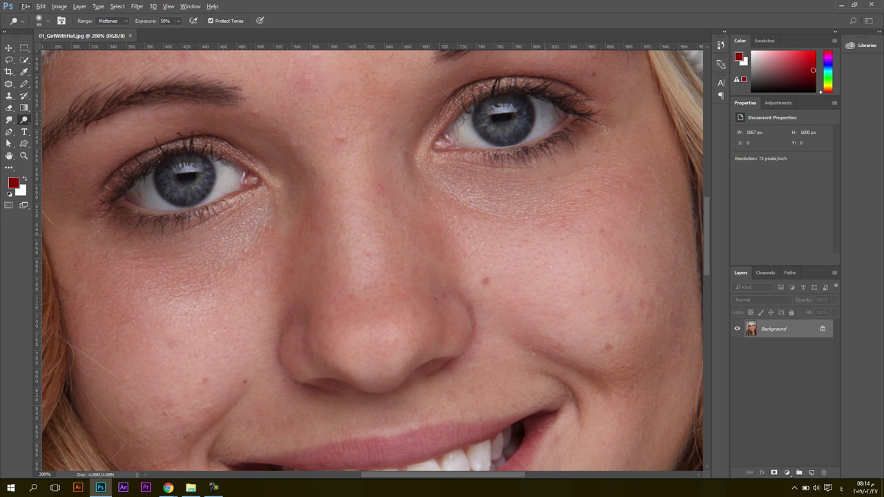
pyautogui.moveTo(497, 265)
pyautogui.mouseDown()
pyautogui.moveTo(587, 276)
pyautogui.moveTo(618, 253)
pyautogui.mouseUp()
pyautogui.moveTo(490, 296)
pyautogui.mouseDown()
pyautogui.moveTo(615, 224)
pyautogui.moveTo(487, 242)
pyautogui.moveTo(484, 221)
pyautogui.moveTo(508, 310)
pyautogui.mouseUp()
pyautogui.moveTo(546, 276)
pyautogui.mouseDown()
pyautogui.moveTo(595, 331)
pyautogui.moveTo(680, 290)
pyautogui.moveTo(669, 193)
pyautogui.mouseUp()
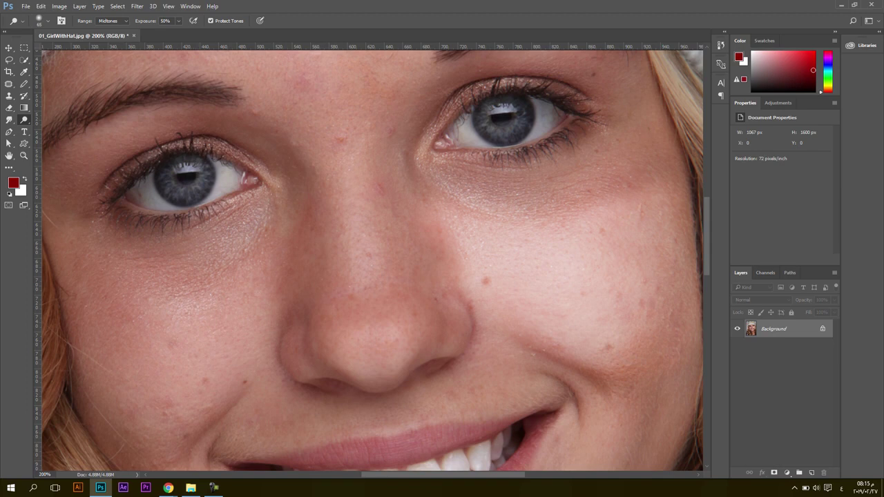
# Step: Darken the cheek on the picture's left side with the Burn tool, using Midtones at 50% exposure
pyautogui.rightClick(25, 120)
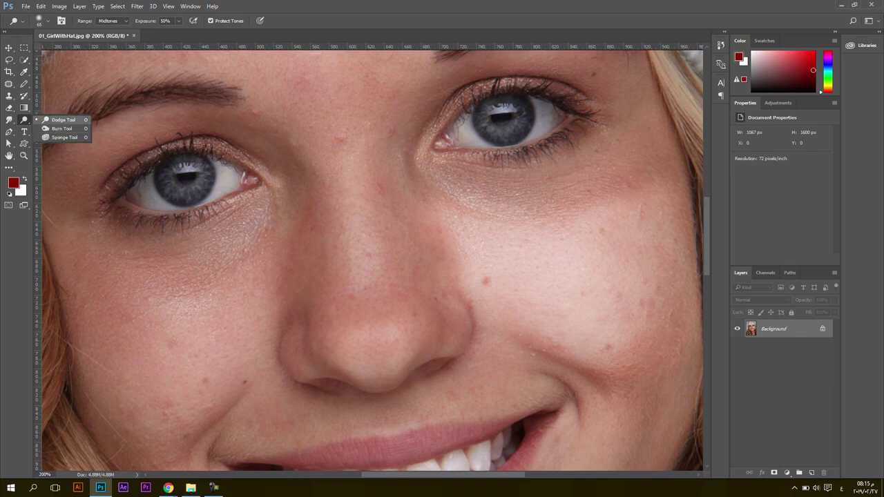
pyautogui.click(62, 128)
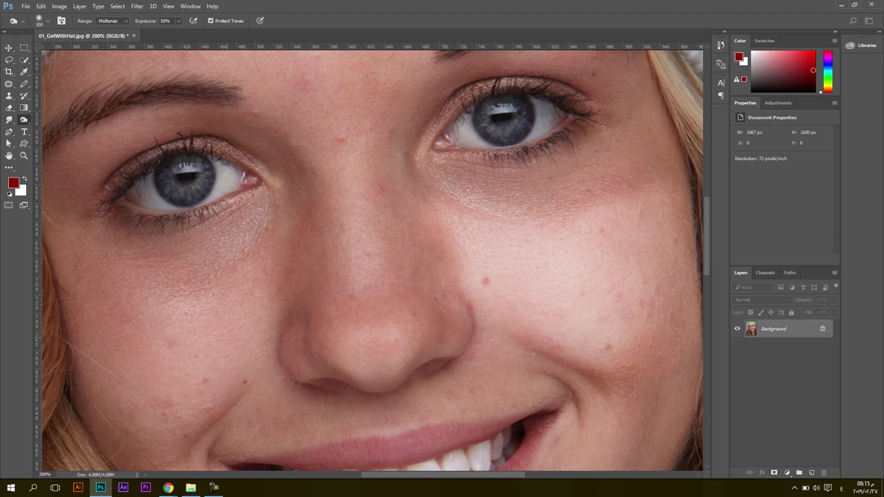
pyautogui.moveTo(228, 297)
pyautogui.mouseDown()
pyautogui.moveTo(138, 373)
pyautogui.moveTo(104, 387)
pyautogui.mouseUp()
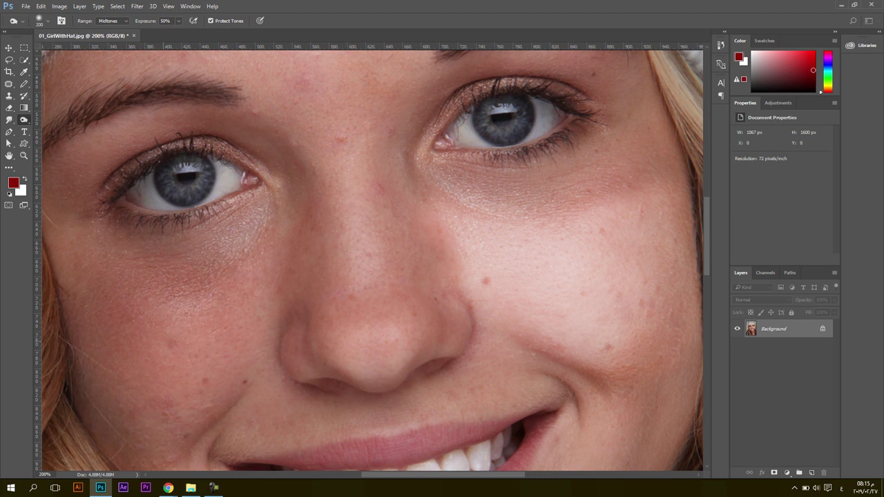
# Step: Switch to the Sponge tool in Desaturate mode with 50% flow and Vibrance on
pyautogui.rightClick(23, 119)
pyautogui.click(62, 139)
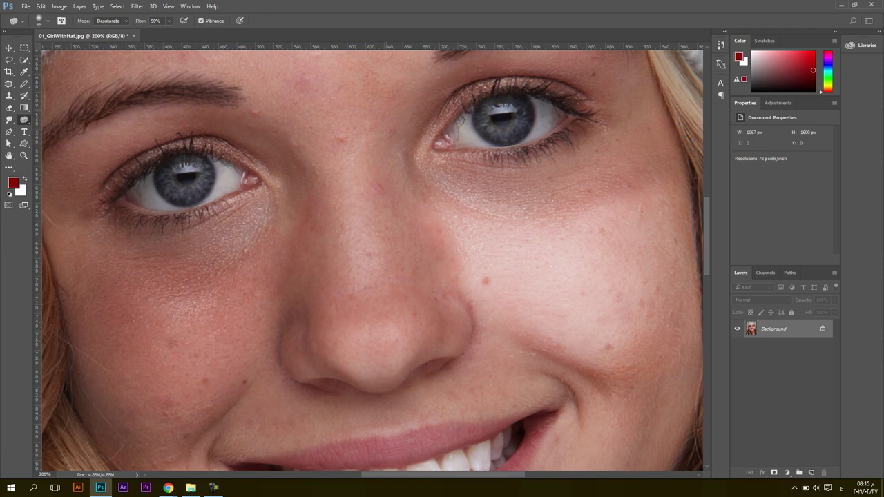
pyautogui.scroll(5, 372, 257)
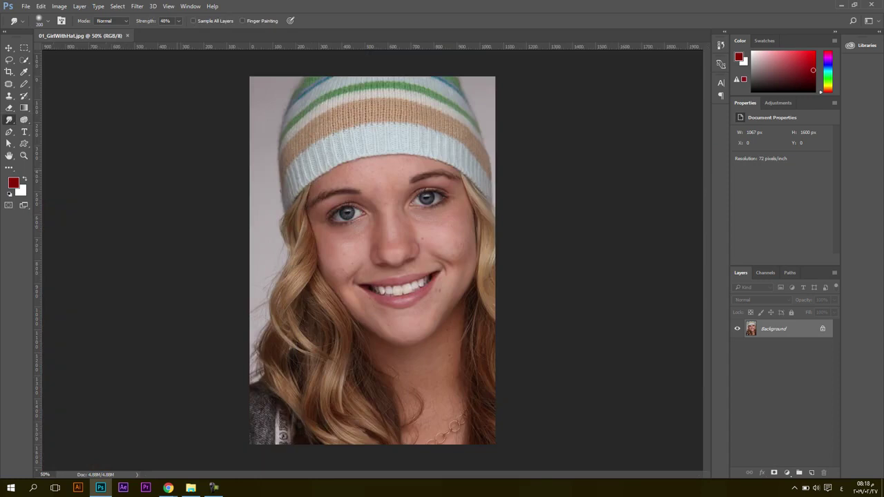
pyautogui.click(8, 84)
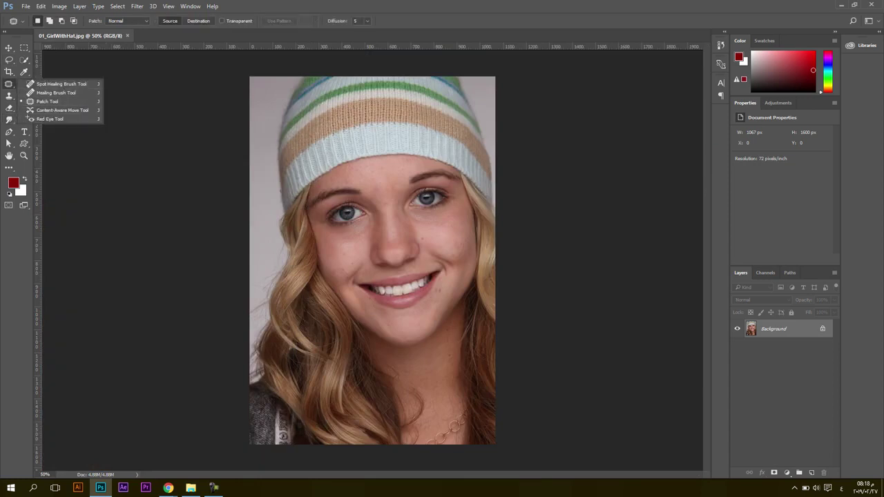
pyautogui.click(56, 93)
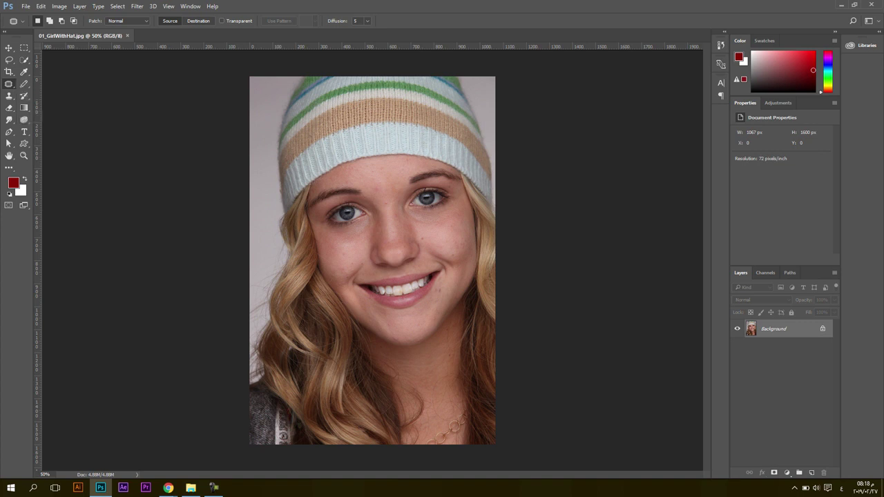
pyautogui.click(23, 120)
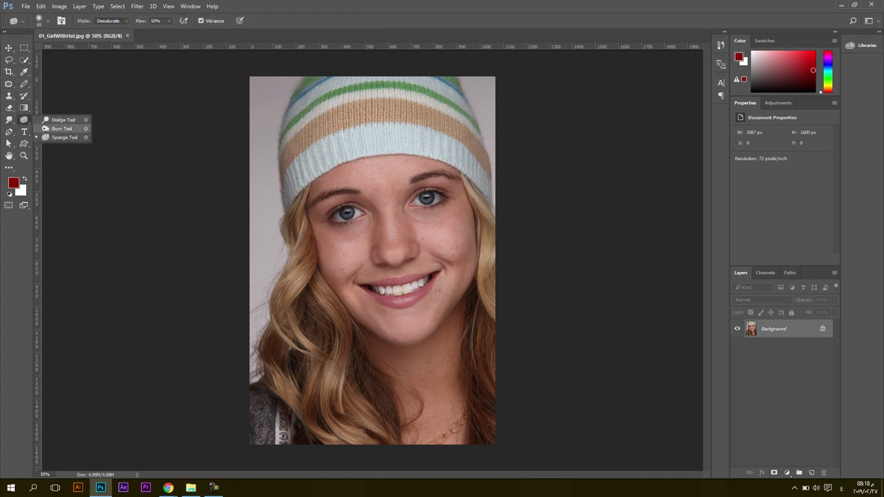
pyautogui.click(9, 119)
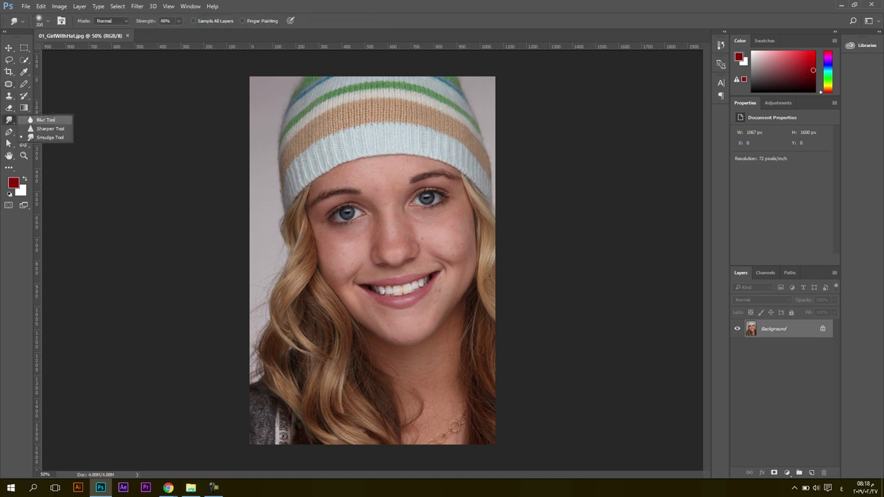
pyautogui.click(9, 96)
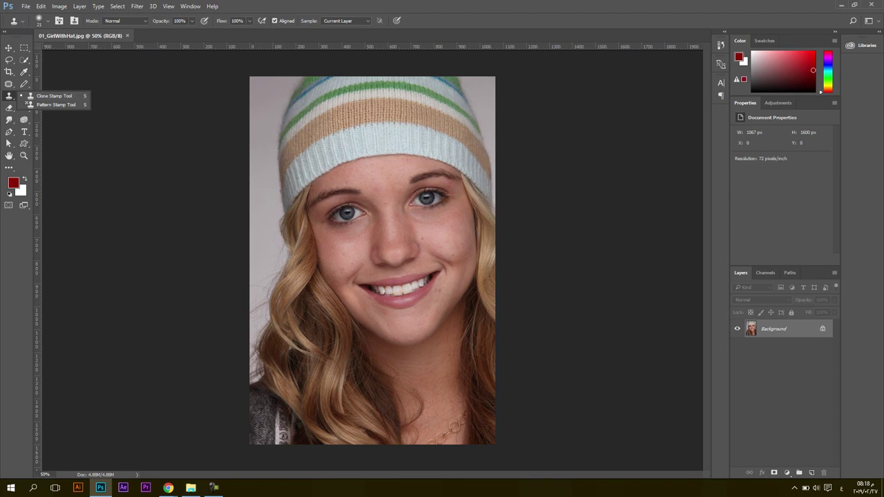
pyautogui.press('Escape')
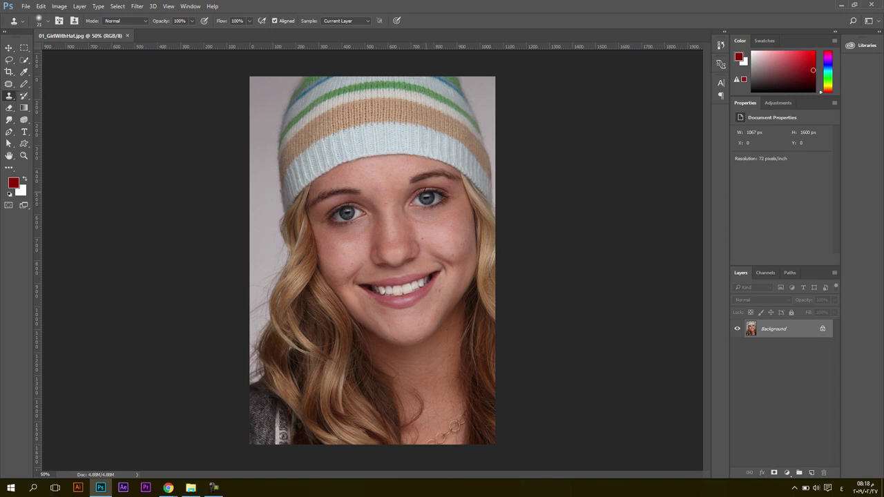